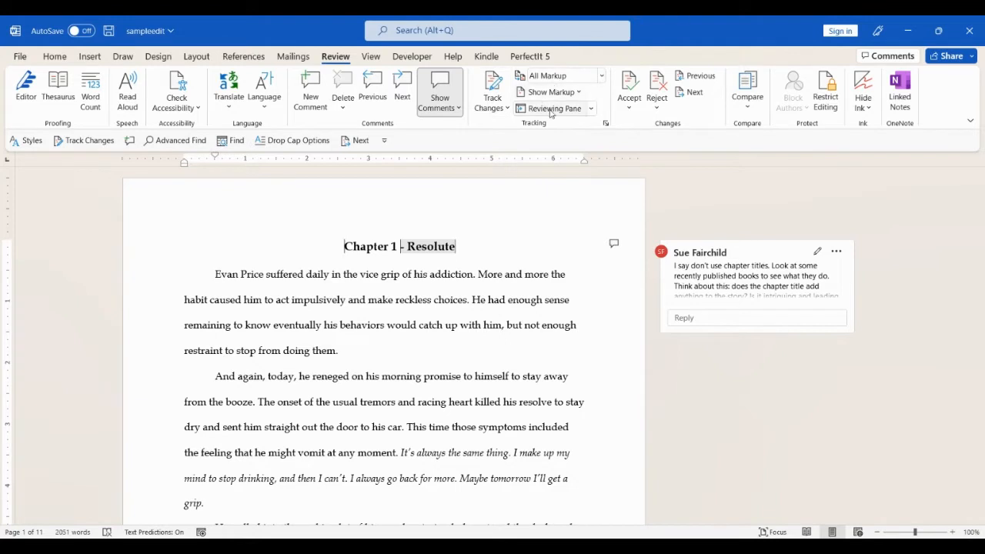
- Toggle Track Changes on and off, then delete the word 'asked' before Joe and undo it
{"action": "left_click", "coordinate": [493, 85]}
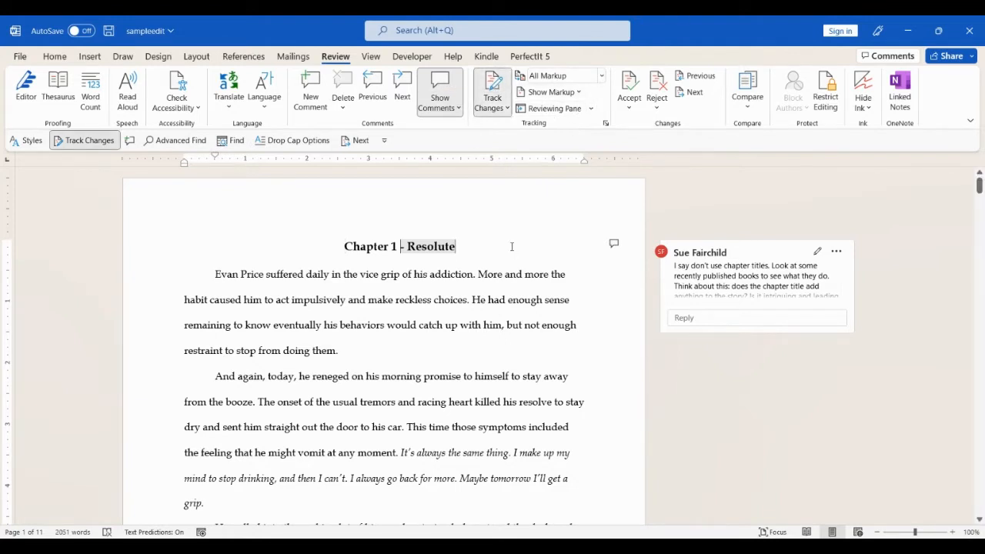
{"action": "left_click", "coordinate": [488, 81]}
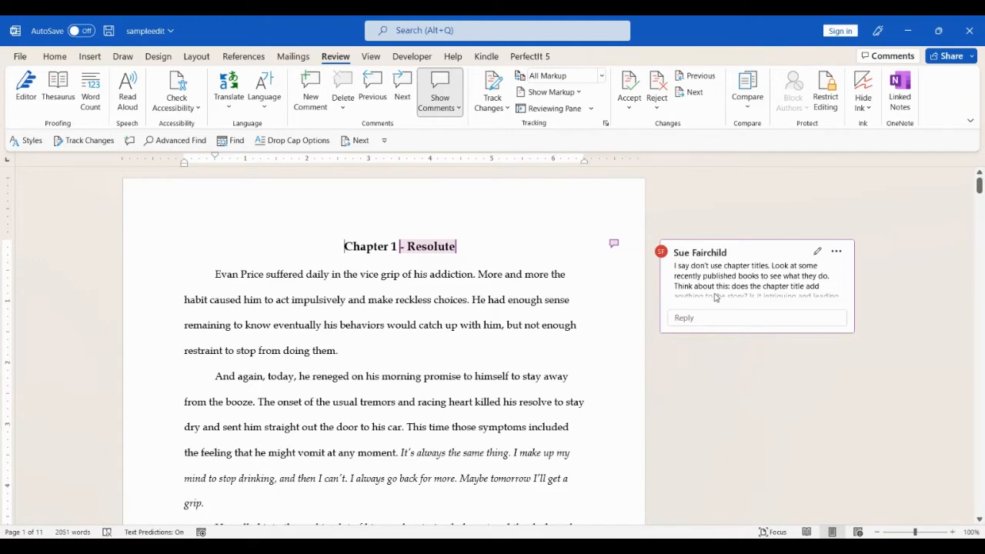
{"action": "scroll", "coordinate": [980, 279], "scroll_direction": "down", "scroll_amount": 4}
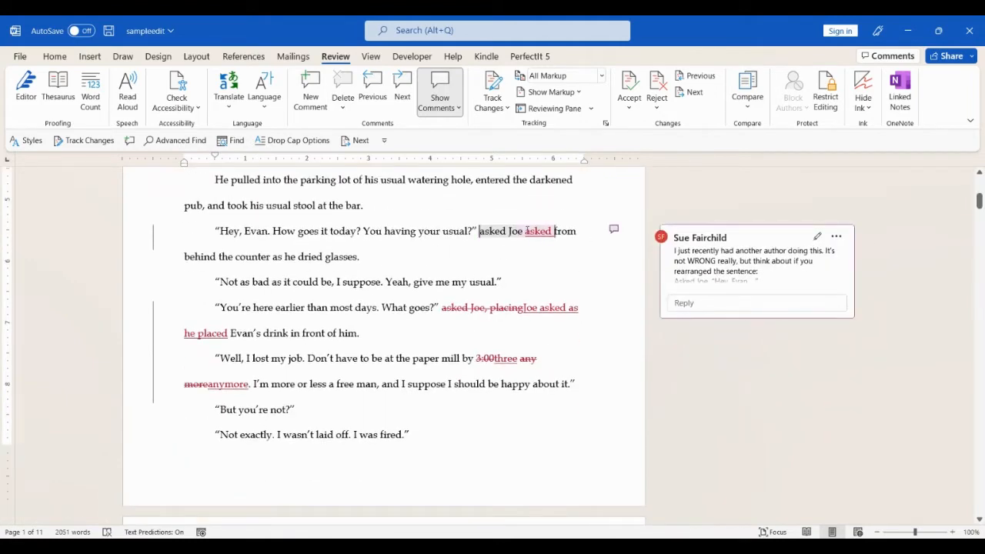
{"action": "double_click", "coordinate": [491, 231]}
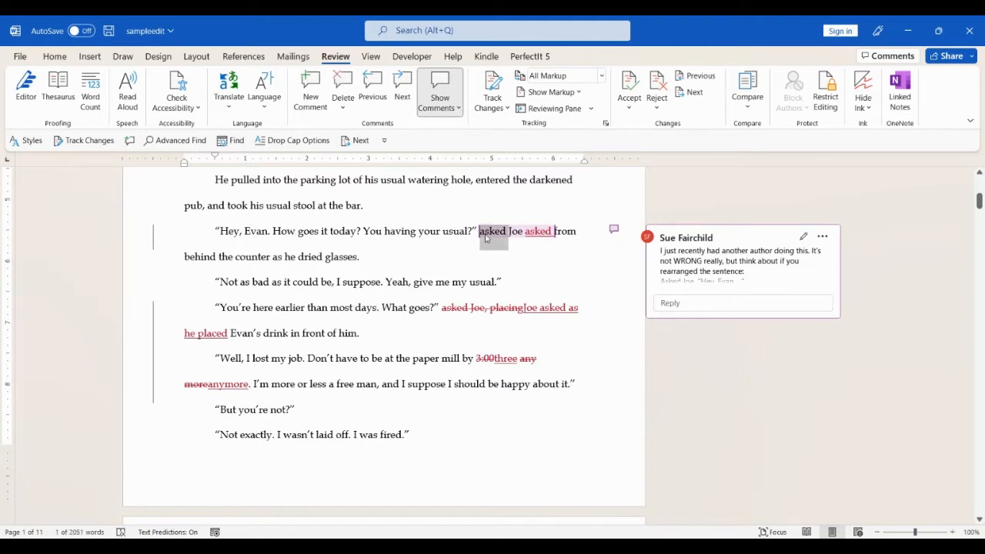
{"action": "key", "text": "Delete"}
{"action": "key", "text": "ctrl+z"}
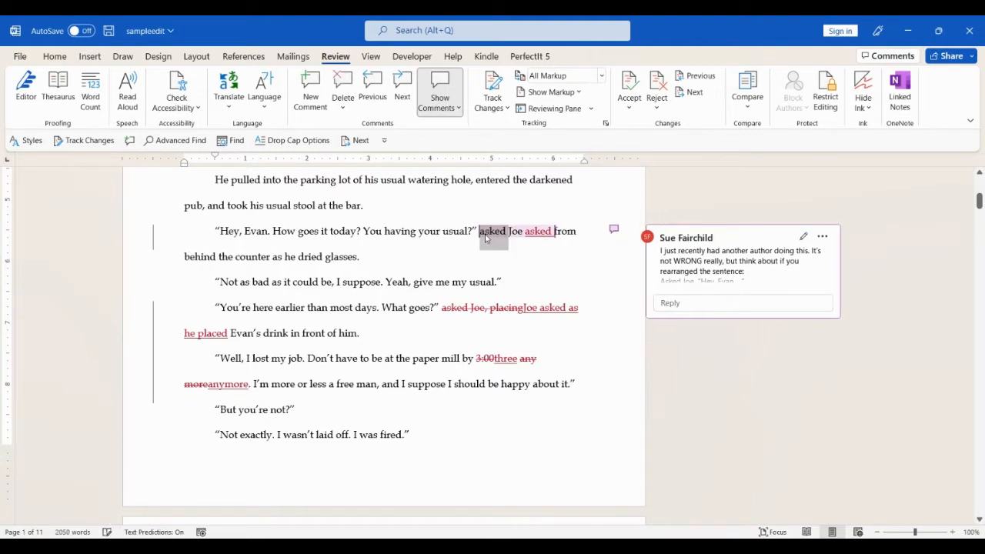
- With Track Changes on, delete 'asked' before Joe as a tracked strikethrough deletion
{"action": "left_click", "coordinate": [88, 140]}
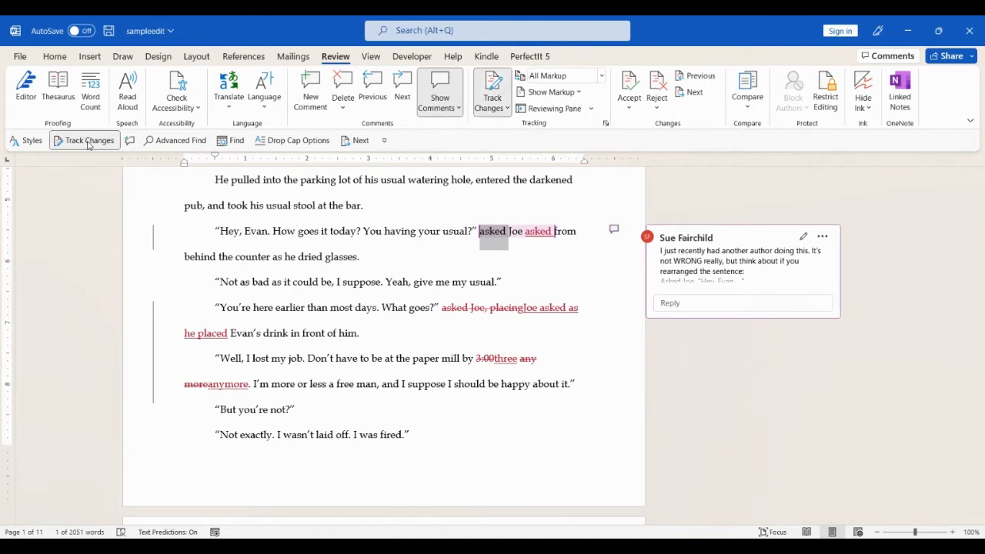
{"action": "key", "text": "Delete"}
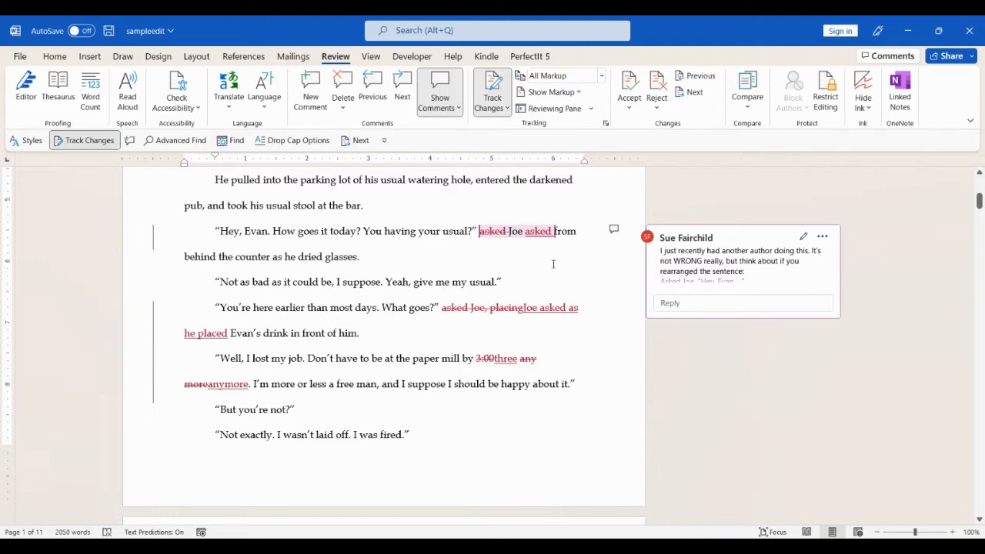
{"action": "scroll", "coordinate": [984, 435], "scroll_direction": "down", "scroll_amount": 5}
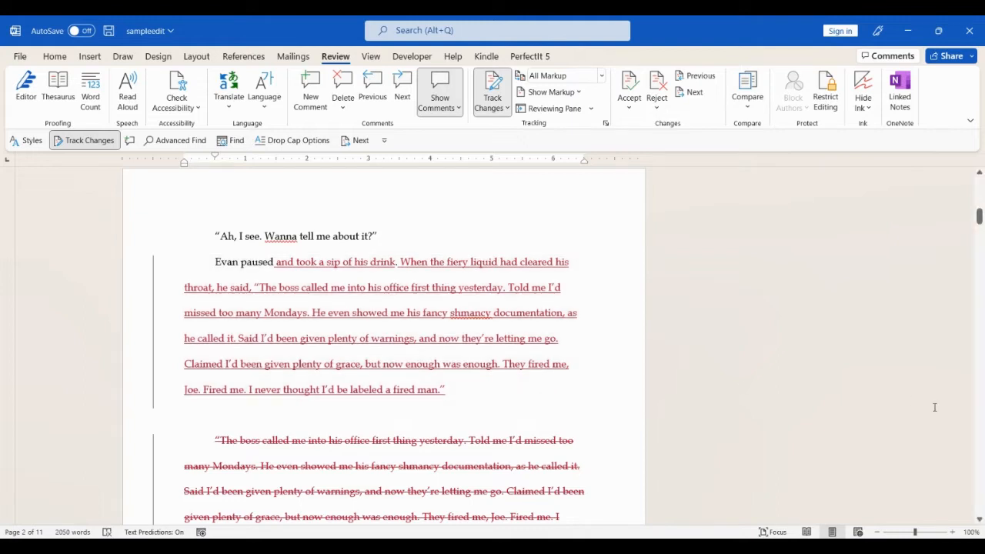
- Switch to the browser showing the Google Docs home page with recent sampleedit.docx files
{"action": "left_click", "coordinate": [984, 432]}
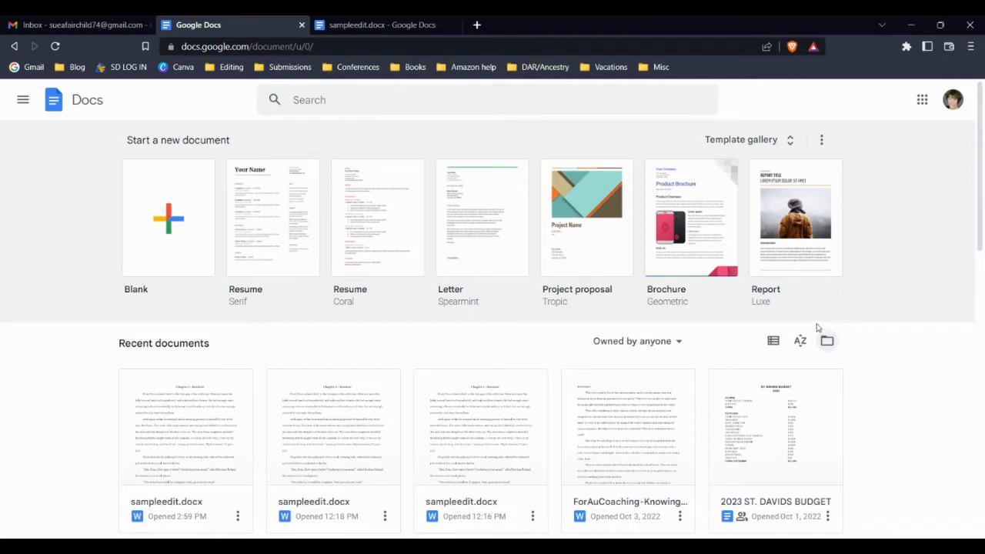
- Bring up the Open a file dialog on its Upload tab, dismissing the computer's file browser
{"action": "left_click", "coordinate": [826, 344]}
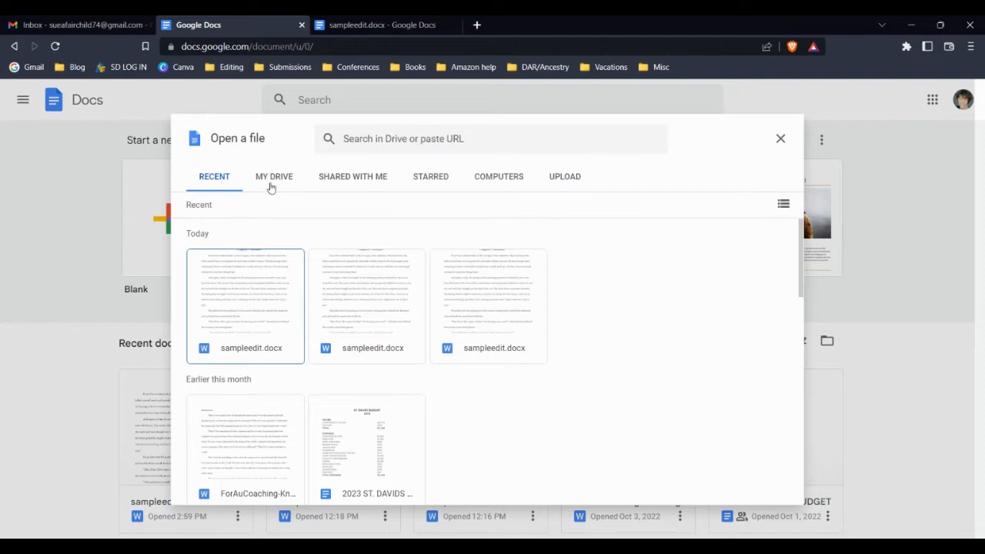
{"action": "left_click", "coordinate": [570, 182]}
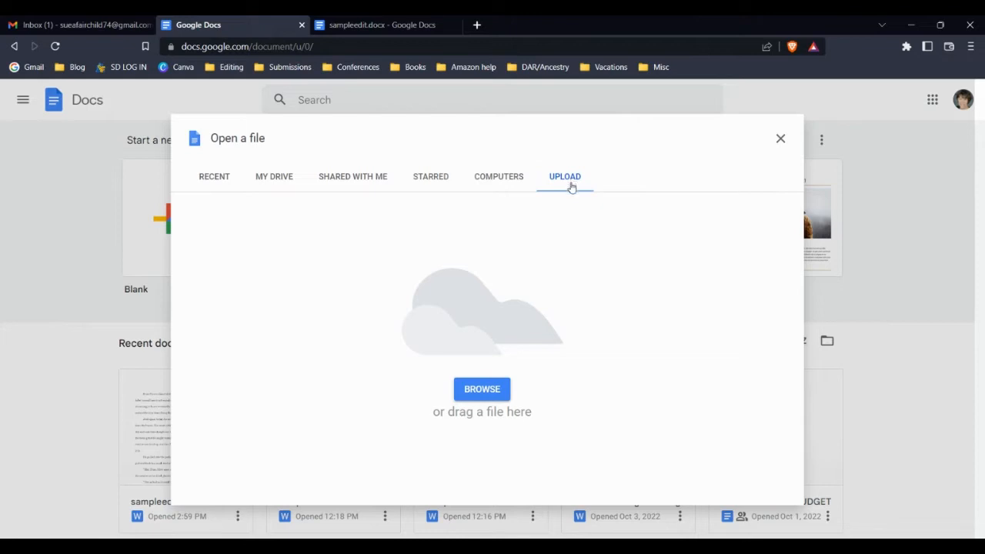
{"action": "left_click", "coordinate": [488, 398]}
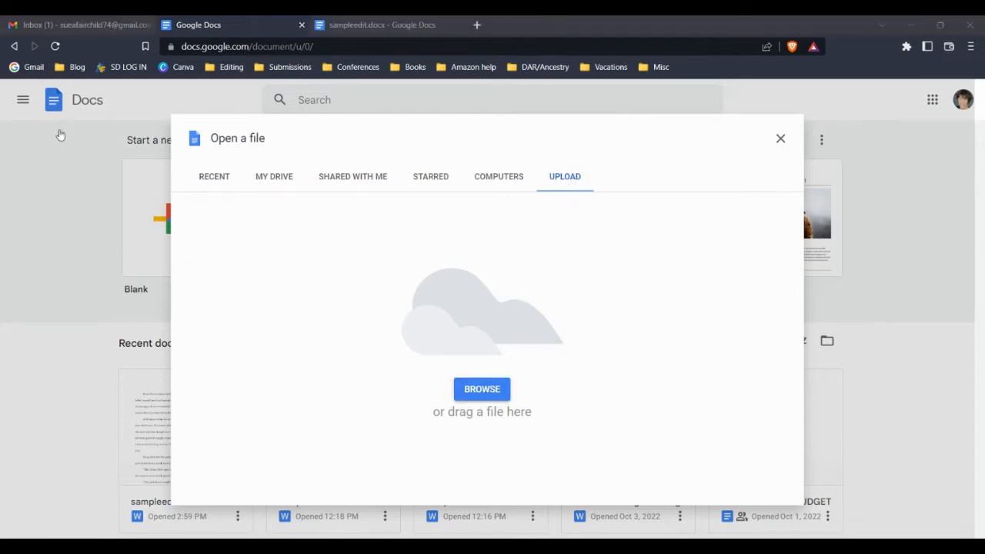
{"action": "left_click", "coordinate": [713, 466]}
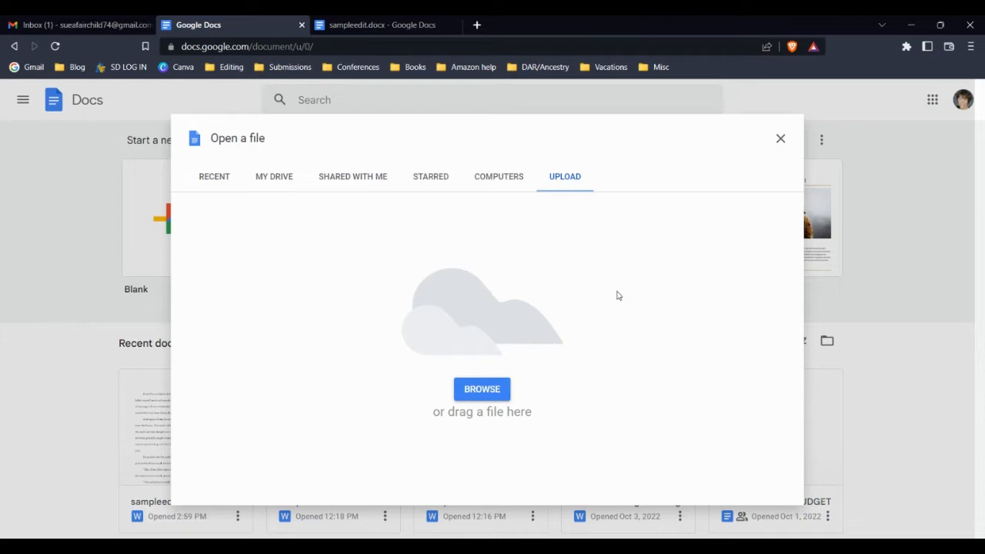
- Switch to the open sampleedit.docx tab and review its imported suggestions and comments
{"action": "left_click", "coordinate": [356, 26]}
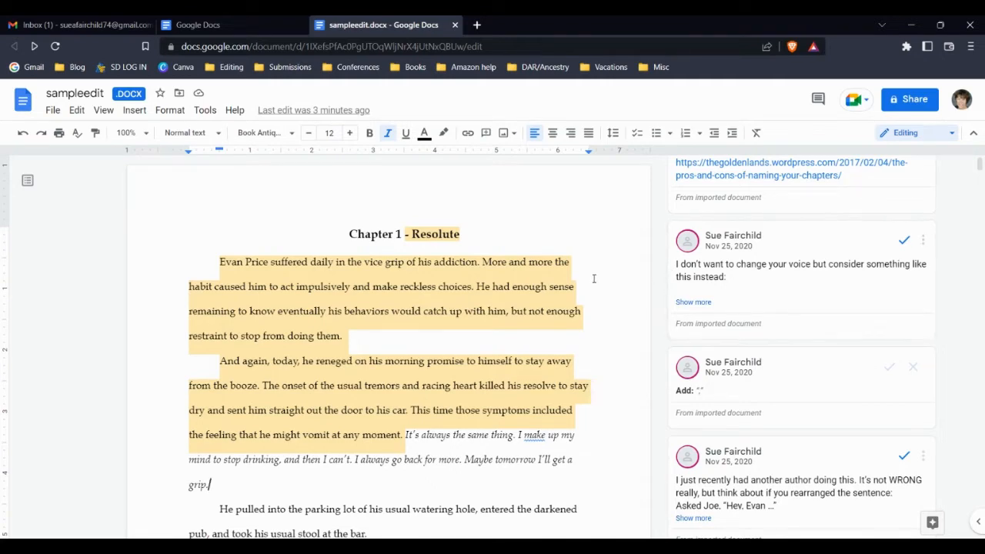
{"action": "scroll", "coordinate": [593, 277], "scroll_direction": "down", "scroll_amount": 2}
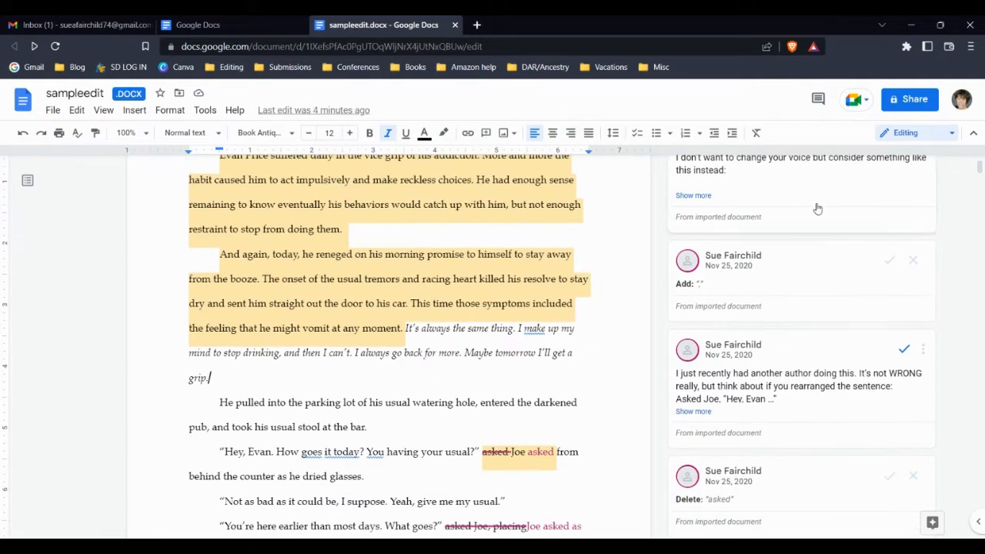
{"action": "scroll", "coordinate": [476, 380], "scroll_direction": "down", "scroll_amount": 2}
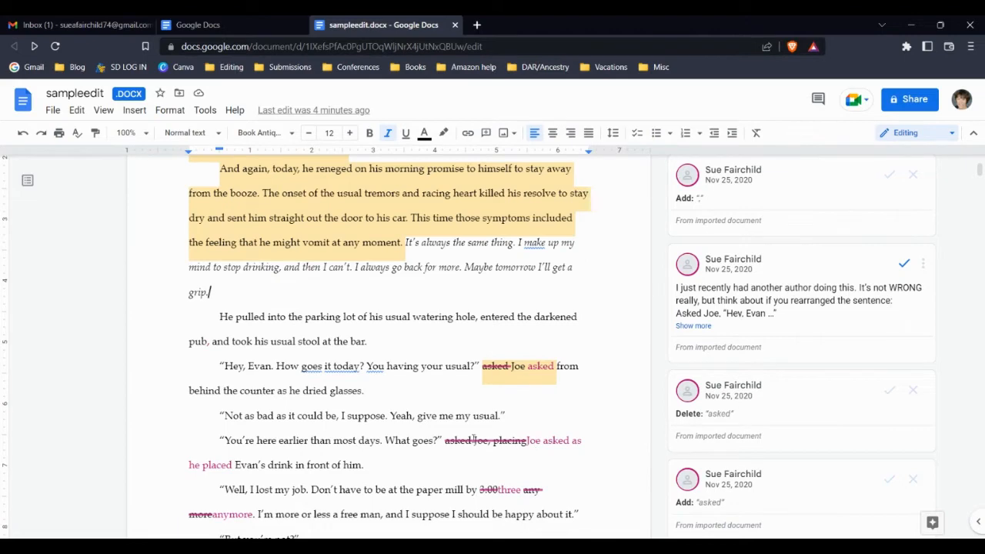
{"action": "scroll", "coordinate": [545, 443], "scroll_direction": "down", "scroll_amount": 2}
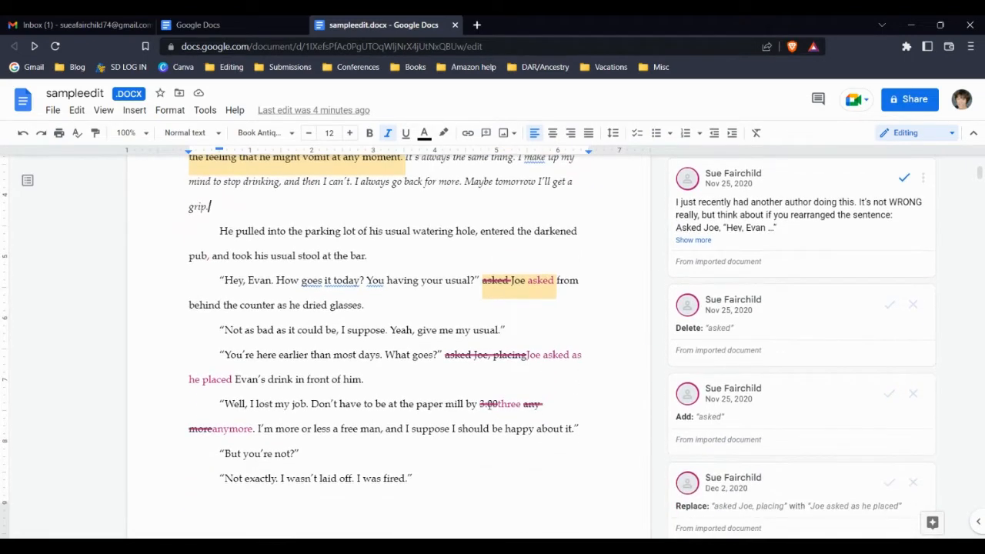
{"action": "scroll", "coordinate": [545, 405], "scroll_direction": "down", "scroll_amount": 8}
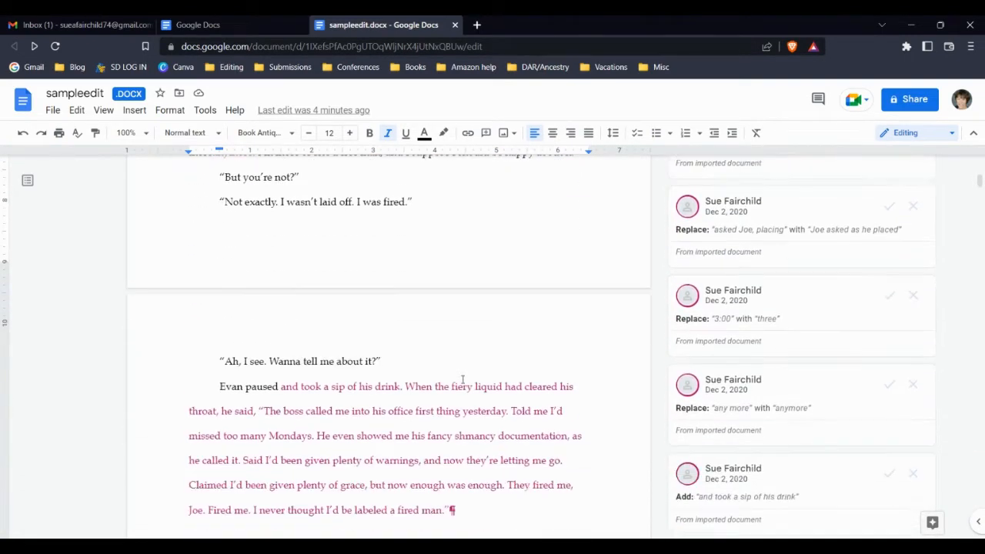
{"action": "scroll", "coordinate": [462, 380], "scroll_direction": "down", "scroll_amount": 3}
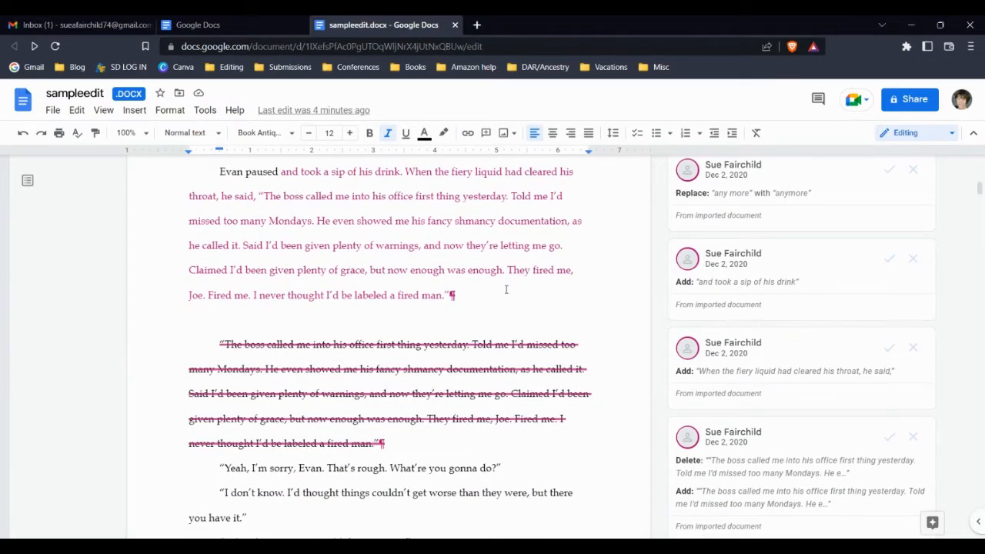
{"action": "scroll", "coordinate": [502, 290], "scroll_direction": "up", "scroll_amount": 1}
{"action": "scroll", "coordinate": [502, 289], "scroll_direction": "up", "scroll_amount": 15}
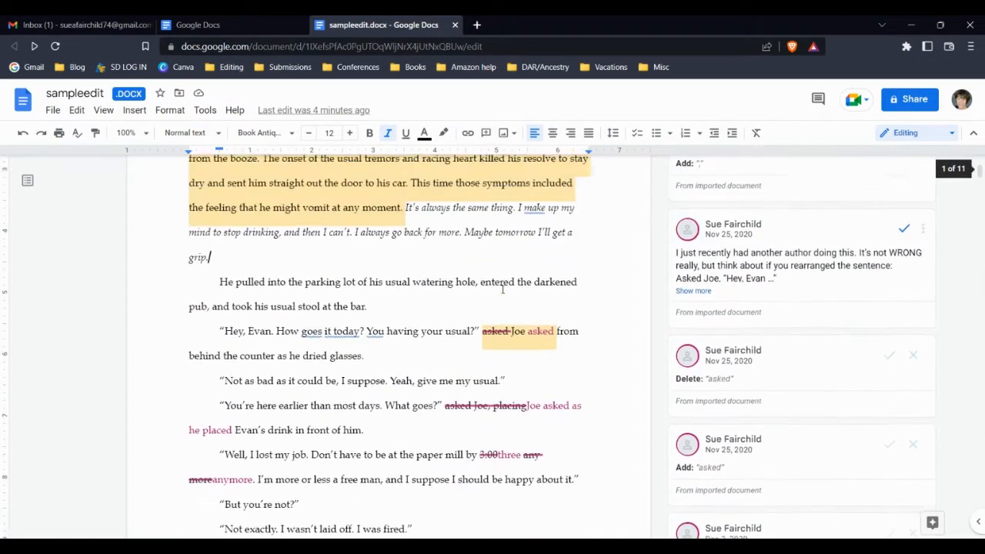
- Activate the 'Add: ,' suggestion that inserts a comma after 'pub'
{"action": "scroll", "coordinate": [505, 289], "scroll_direction": "up", "scroll_amount": 3}
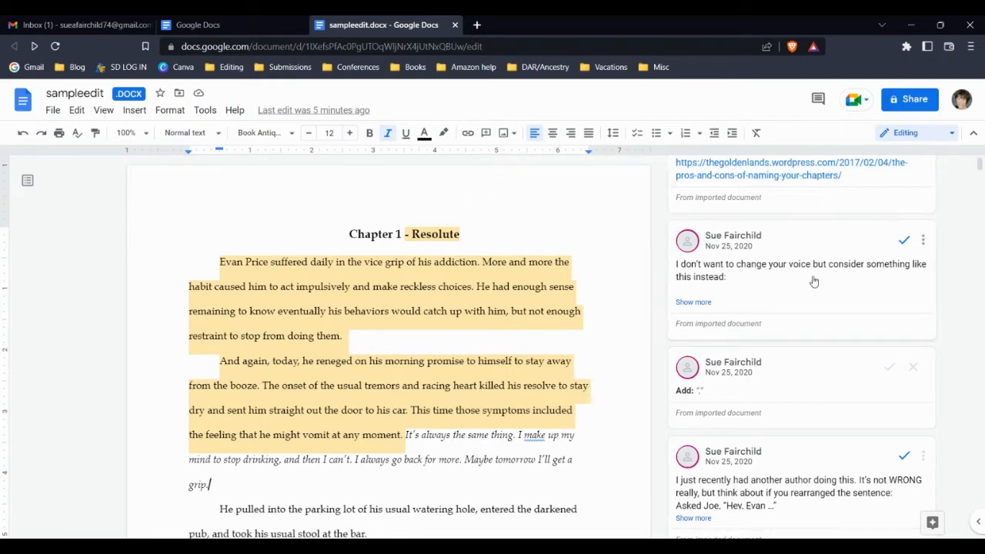
{"action": "left_click", "coordinate": [735, 390]}
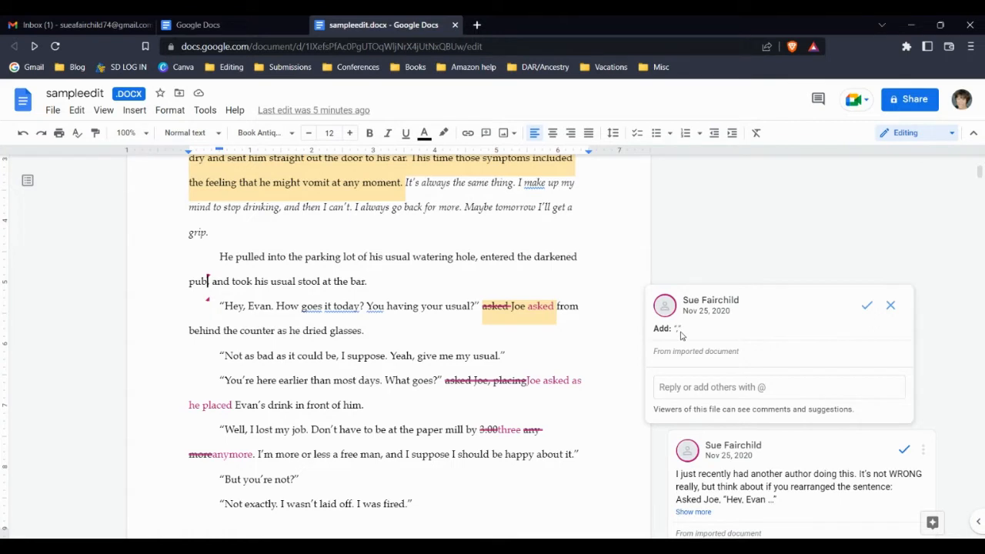
{"action": "left_click", "coordinate": [868, 307]}
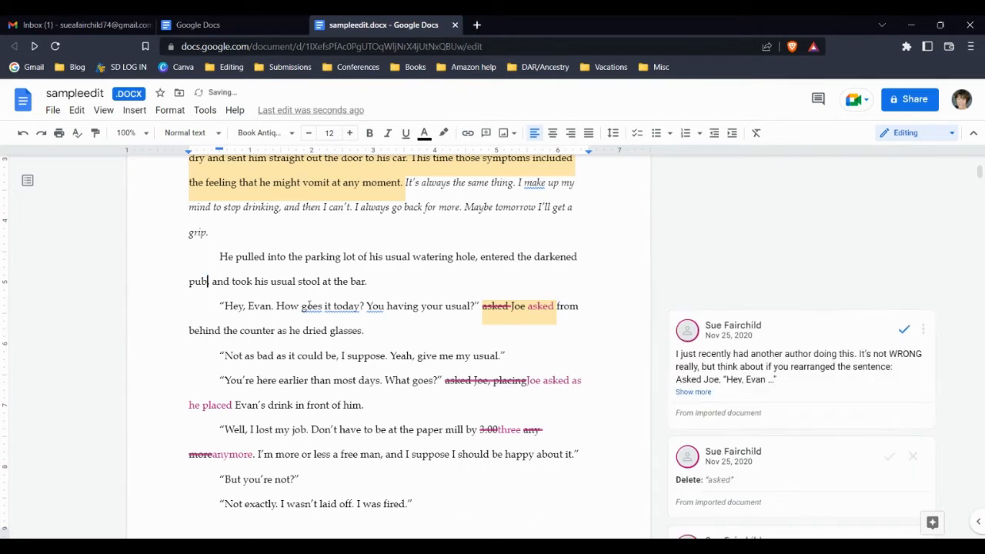
{"action": "type", "text": ","}
{"action": "left_click", "coordinate": [497, 307]}
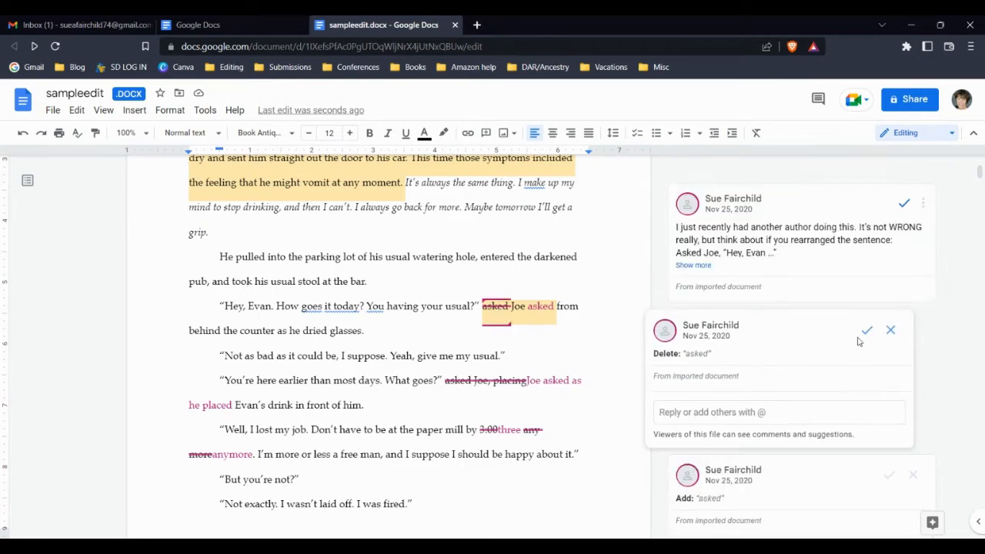
{"action": "left_click", "coordinate": [891, 331]}
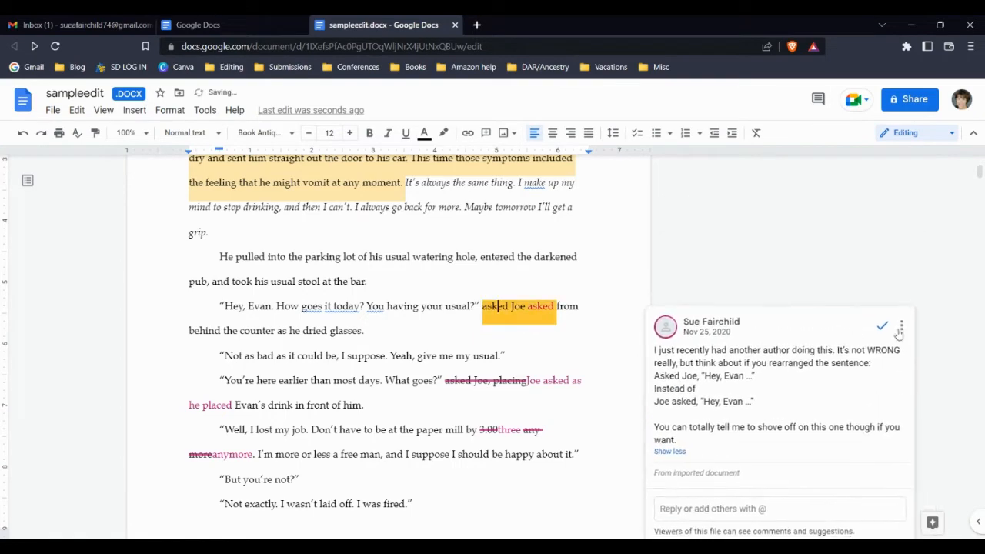
{"action": "left_click", "coordinate": [539, 306]}
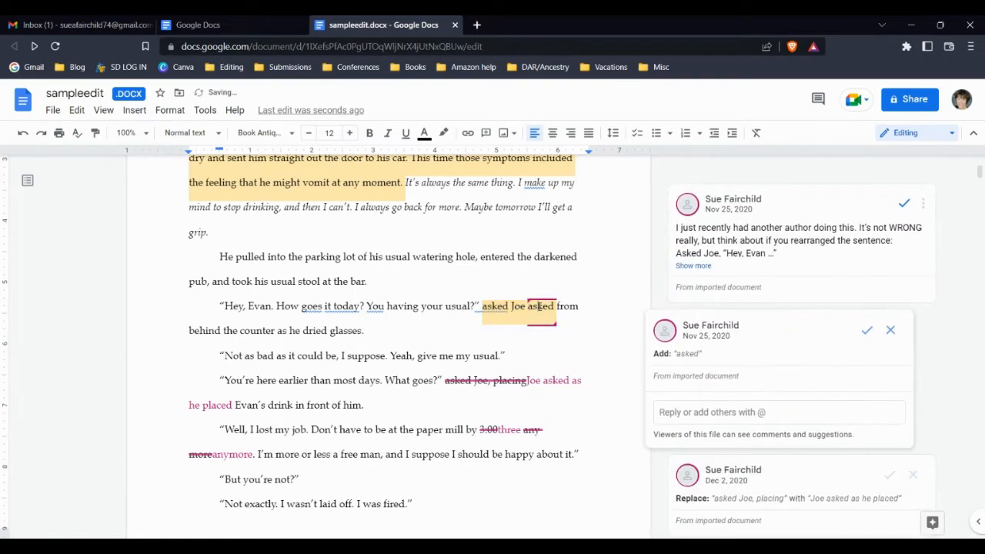
{"action": "left_click", "coordinate": [891, 330]}
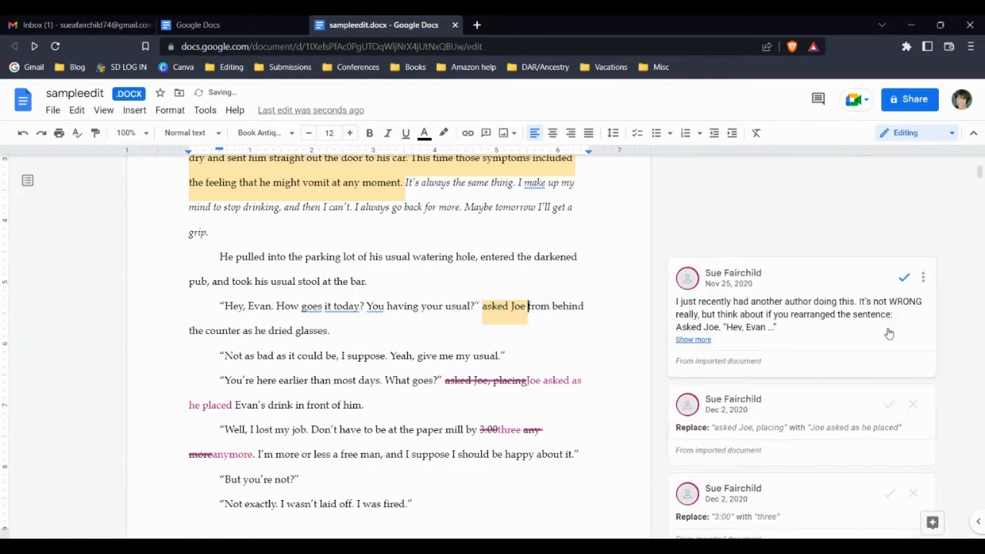
{"action": "scroll", "coordinate": [889, 331], "scroll_direction": "down", "scroll_amount": 2}
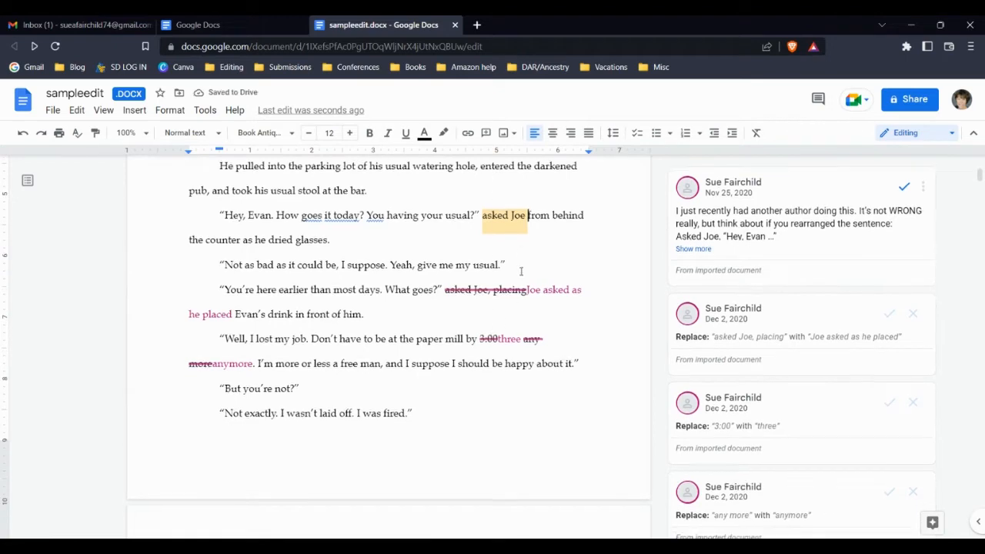
{"action": "scroll", "coordinate": [522, 281], "scroll_direction": "down", "scroll_amount": 4}
{"action": "scroll", "coordinate": [521, 286], "scroll_direction": "up", "scroll_amount": 10}
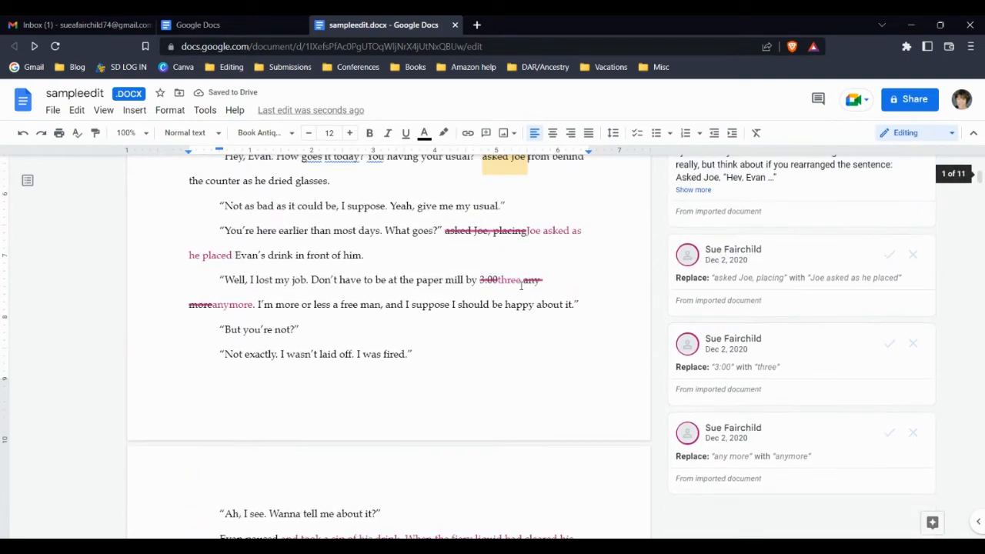
{"action": "scroll", "coordinate": [521, 287], "scroll_direction": "up", "scroll_amount": 2}
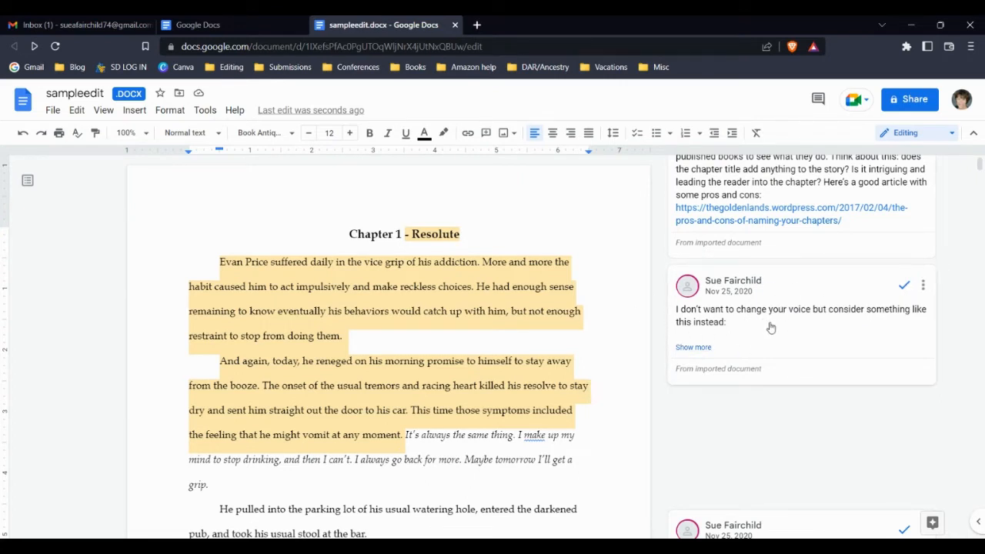
- Reply "No, I don't agree." to the comment proposing a rewrite of the opening
{"action": "left_click", "coordinate": [706, 369]}
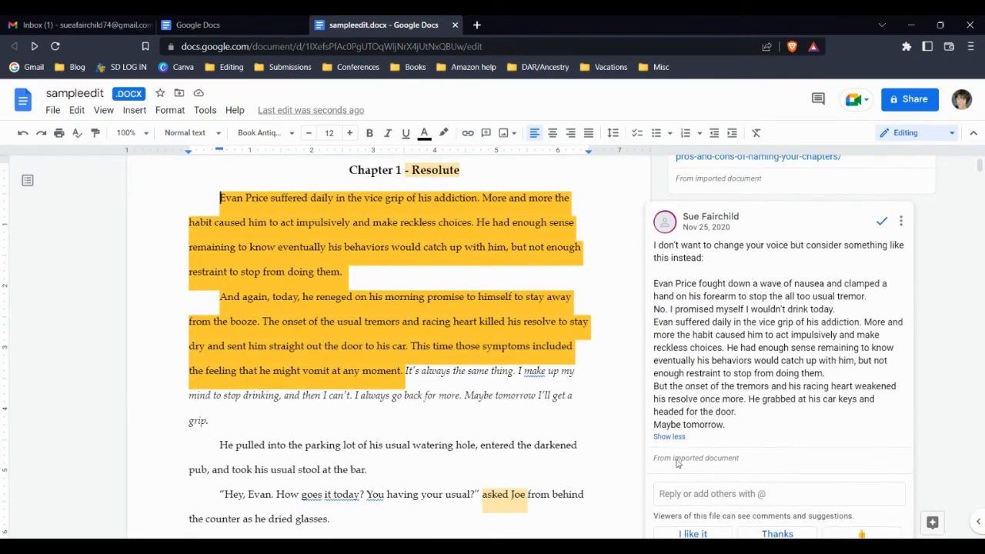
{"action": "left_click", "coordinate": [691, 491]}
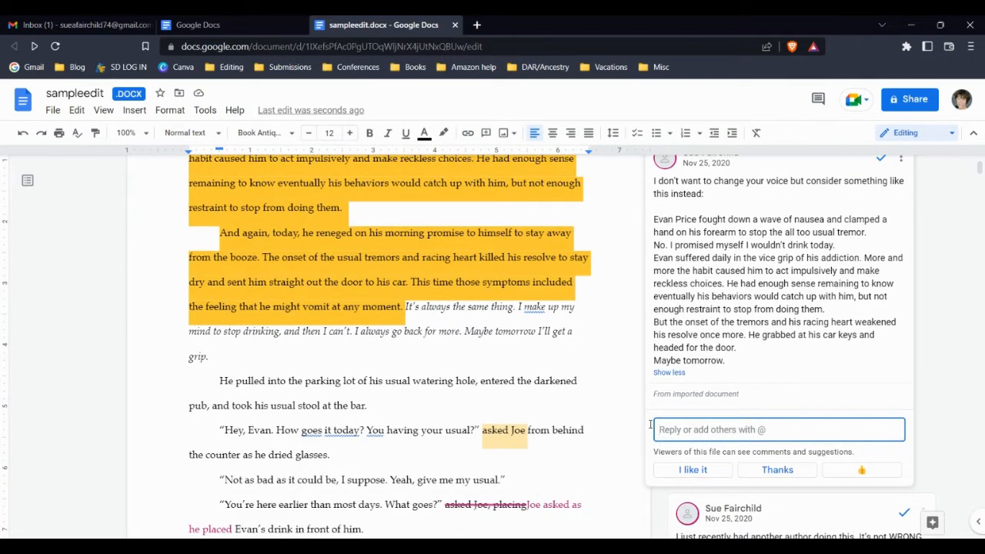
{"action": "type", "text": "No, I don't"}
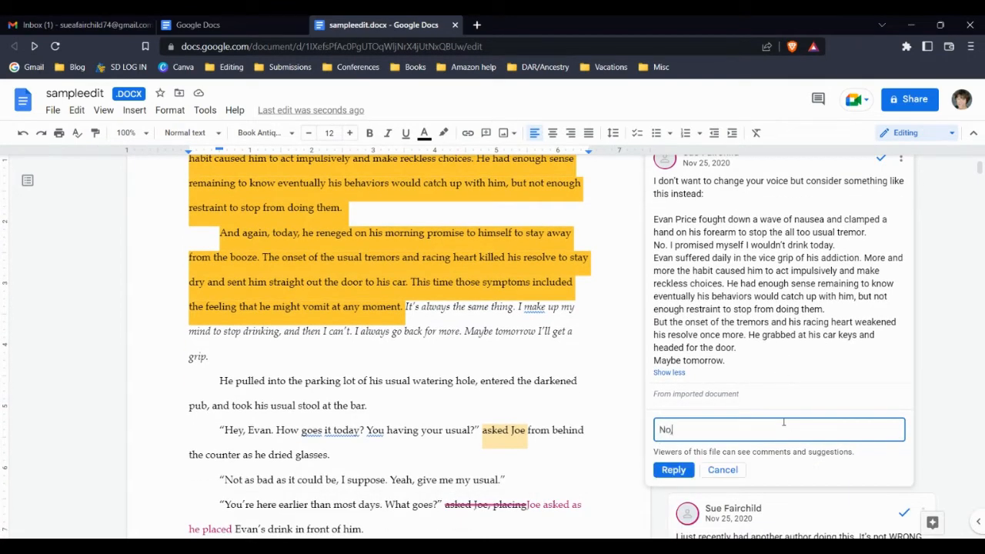
{"action": "type", "text": " agree."}
{"action": "left_click", "coordinate": [676, 471]}
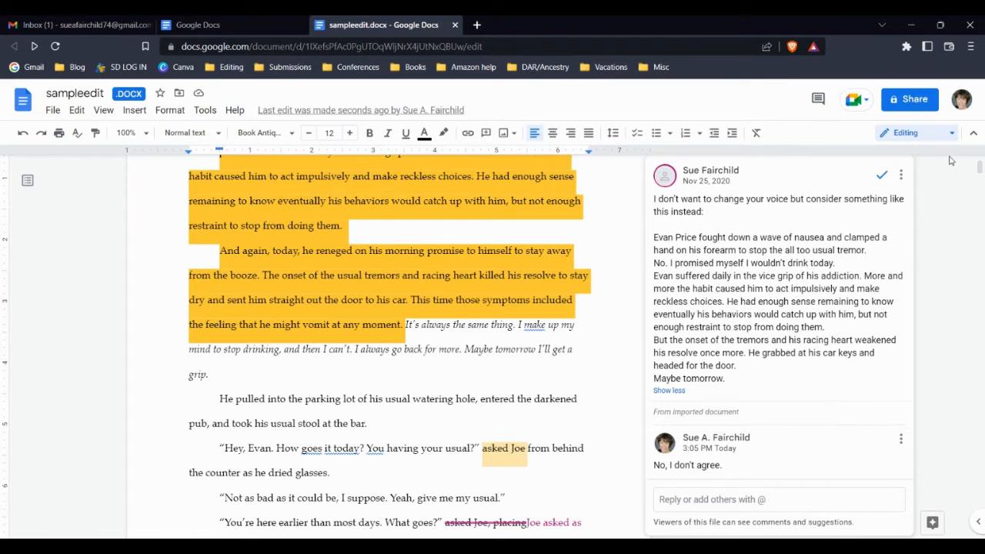
- Resolve the opening-rewrite comment, then undo to restore the suggested extra 'asked'
{"action": "left_click", "coordinate": [882, 175]}
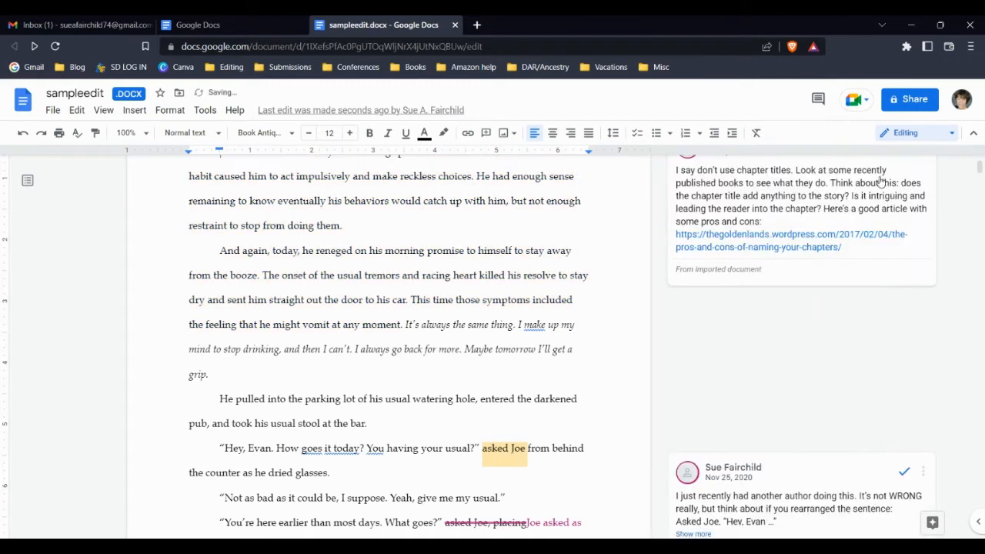
{"action": "scroll", "coordinate": [445, 288], "scroll_direction": "up", "scroll_amount": 2}
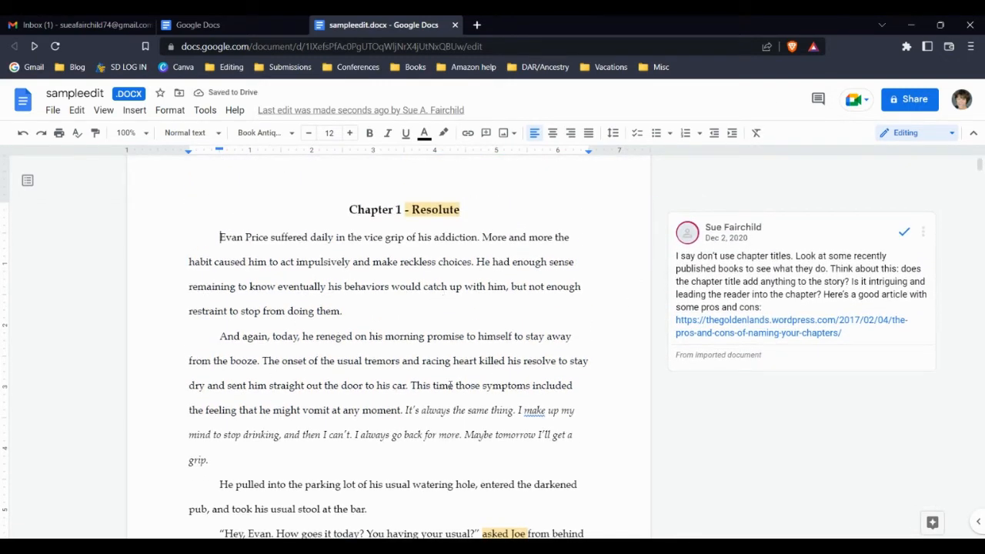
{"action": "key", "text": "ctrl+z"}
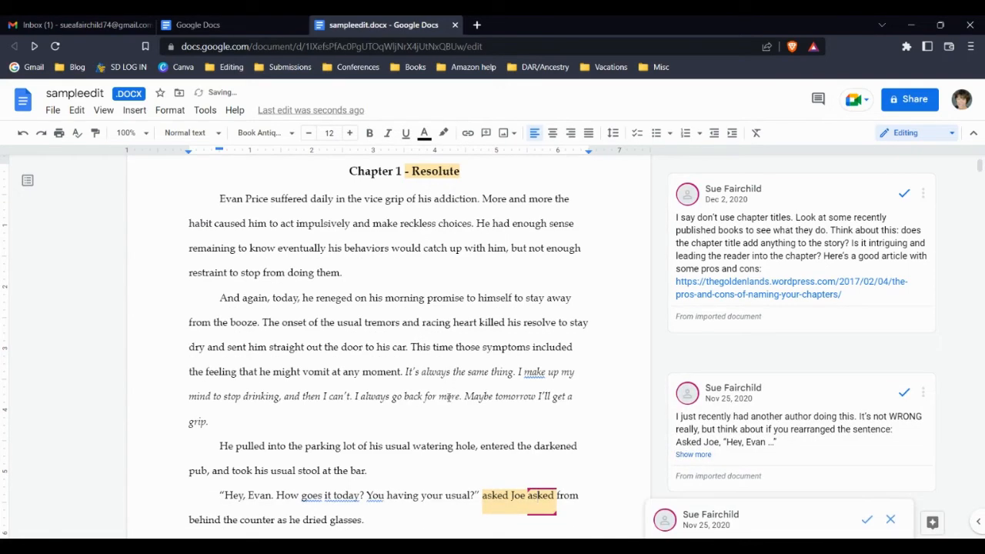
- Select a stretch of the opening paragraph, then clear the selection
{"action": "scroll", "coordinate": [744, 250], "scroll_direction": "down", "scroll_amount": 1}
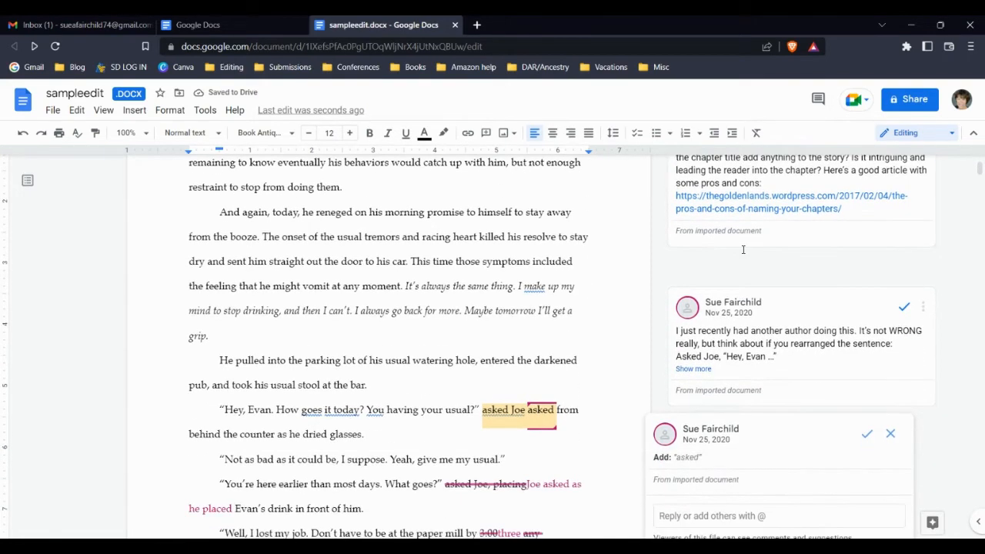
{"action": "scroll", "coordinate": [743, 250], "scroll_direction": "down", "scroll_amount": 1}
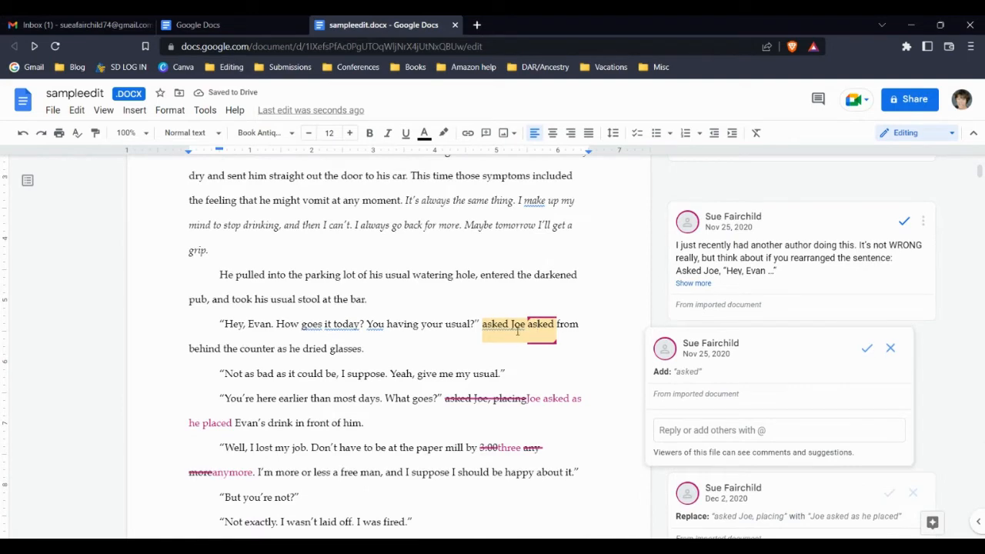
{"action": "scroll", "coordinate": [967, 219], "scroll_direction": "up", "scroll_amount": 3}
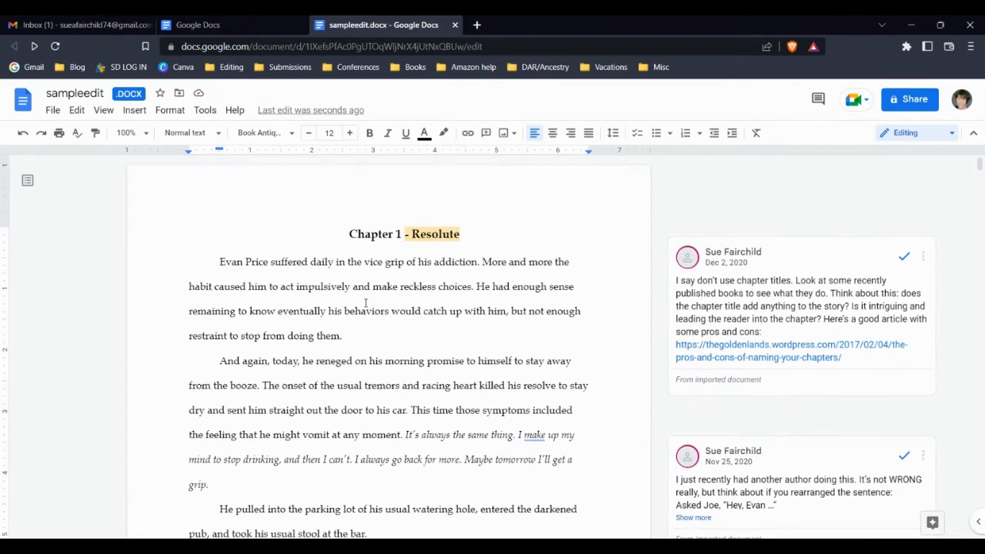
{"action": "left_click", "coordinate": [339, 279]}
{"action": "left_click_drag", "start_coordinate": [339, 279], "coordinate": [477, 311]}
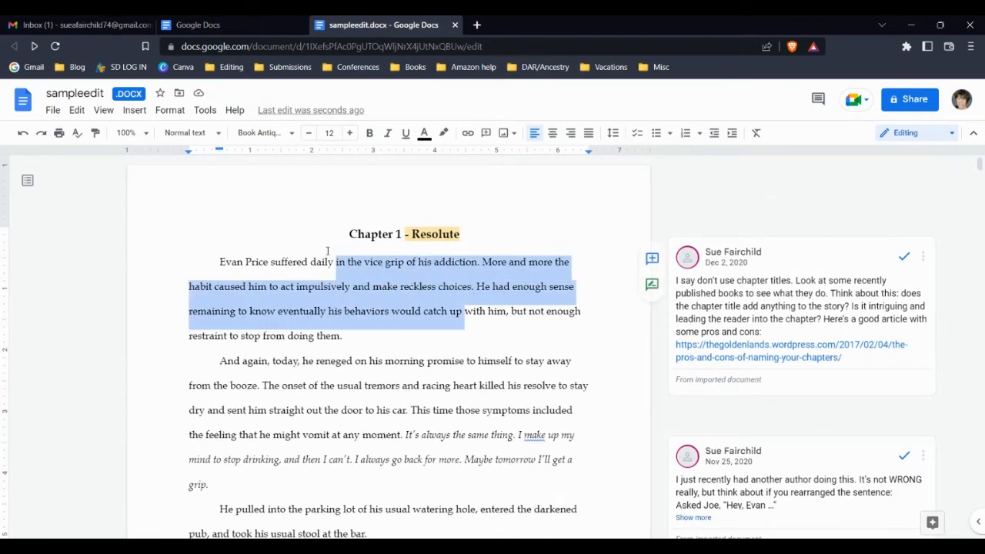
{"action": "left_click", "coordinate": [424, 312]}
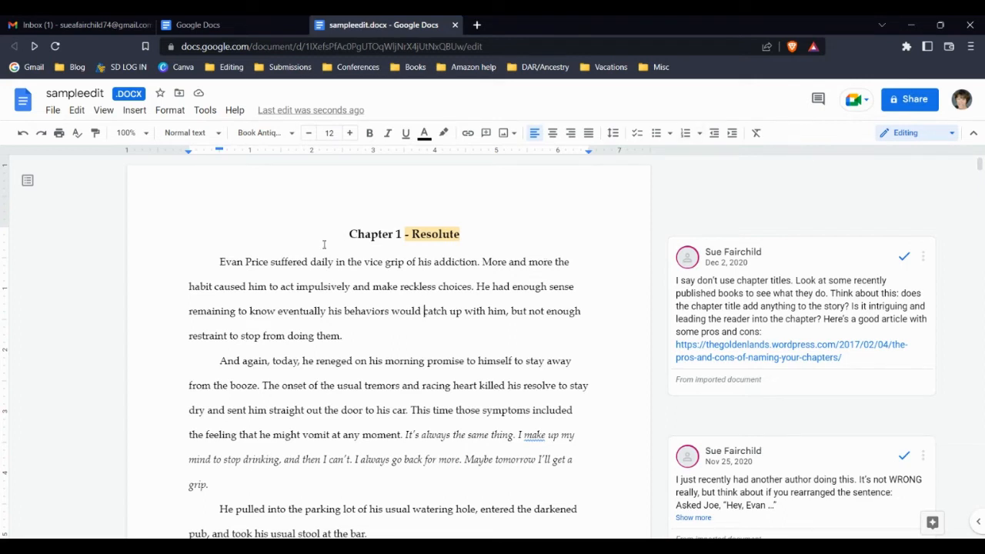
- Download the manuscript as Microsoft Word (.docx), saving it as sampleedit.docx
{"action": "left_click", "coordinate": [53, 110]}
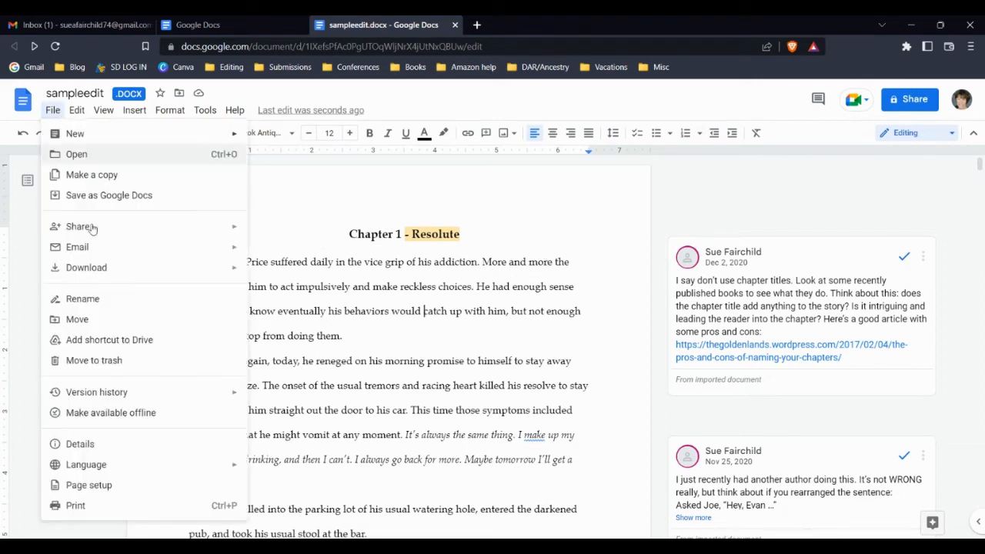
{"action": "mouse_move", "coordinate": [104, 279]}
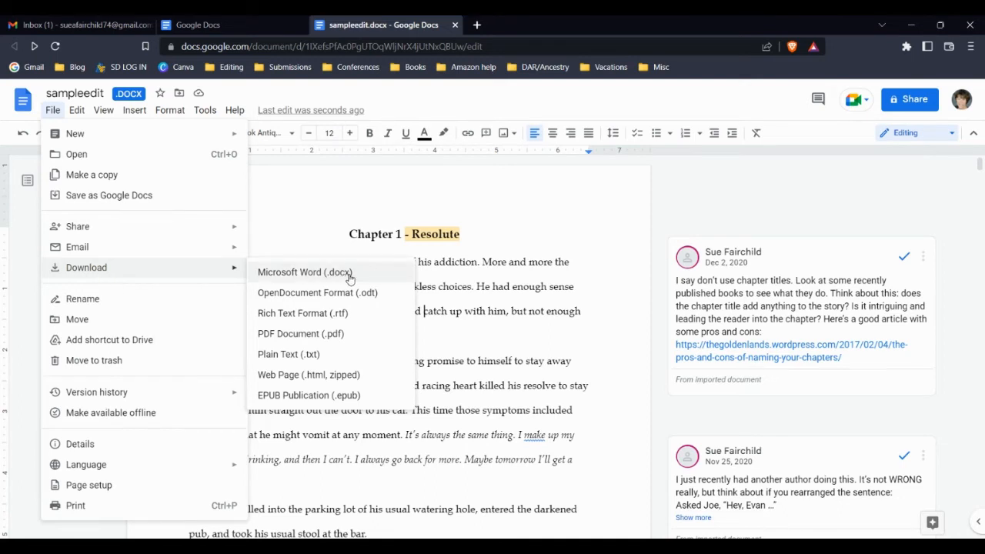
{"action": "left_click", "coordinate": [259, 272]}
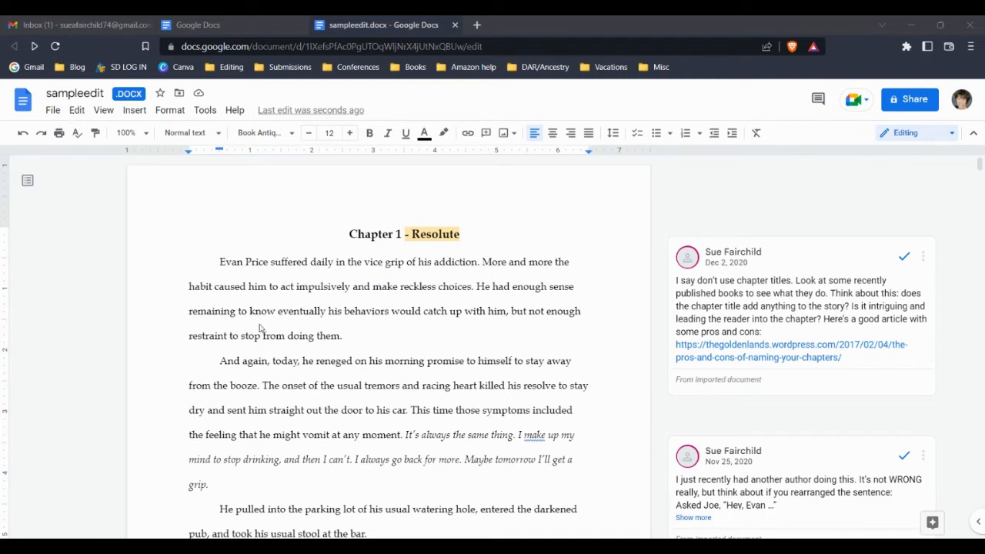
{"action": "left_click", "coordinate": [650, 457]}
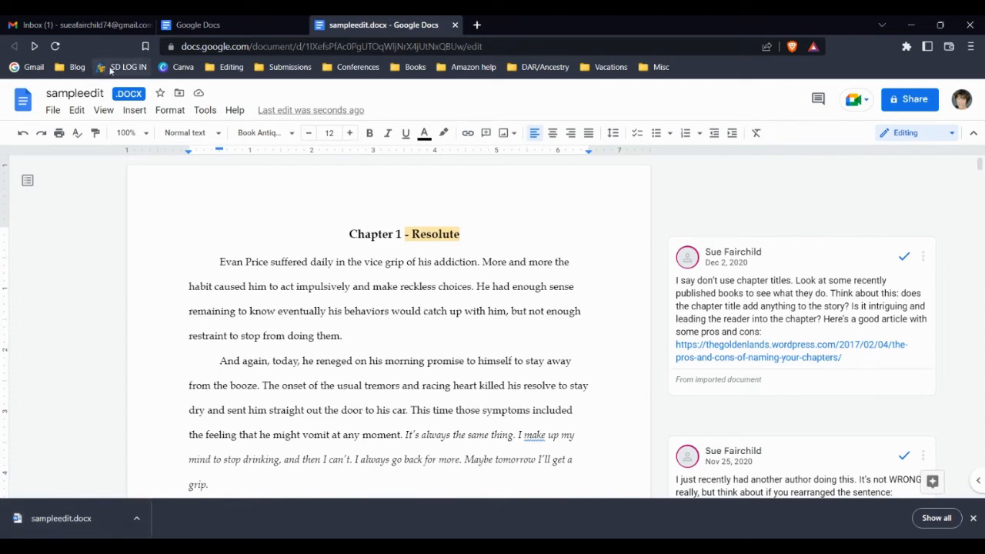
- Download a second Word (.docx) copy of the manuscript under a longer file name
{"action": "left_click", "coordinate": [53, 110]}
{"action": "left_click", "coordinate": [294, 271]}
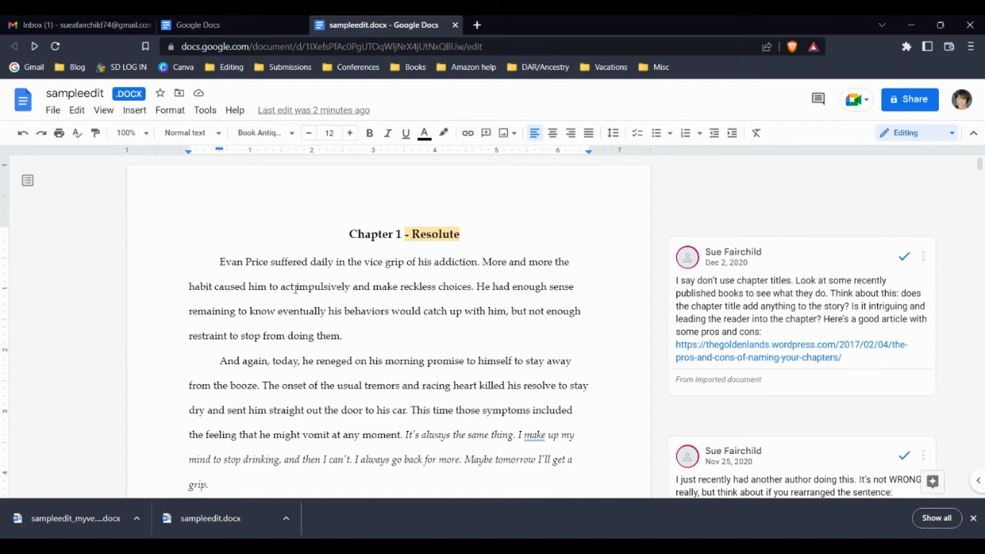
- Delete 'impulsively and make reckless choices' from the first paragraph and close the downloads bar
{"action": "left_click_drag", "start_coordinate": [295, 289], "coordinate": [471, 299]}
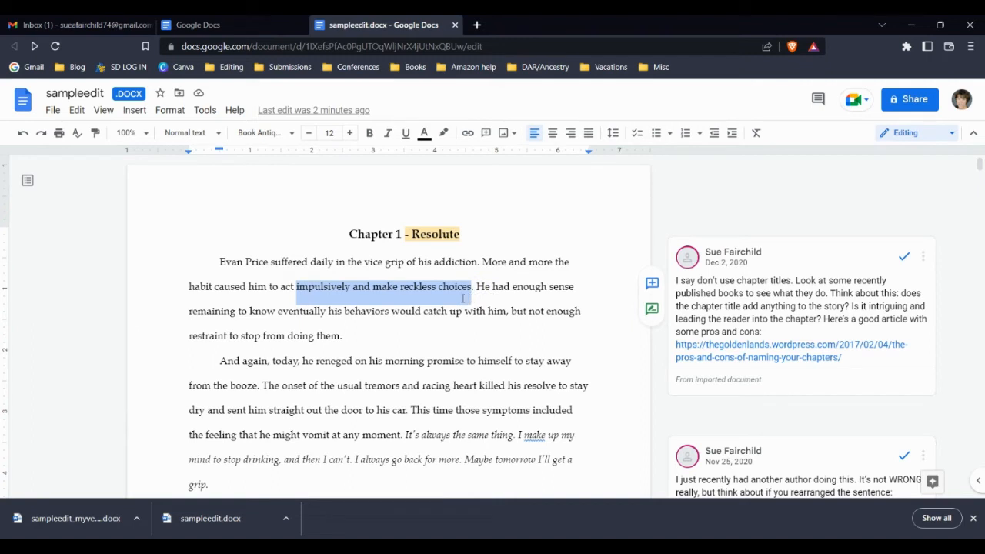
{"action": "key", "text": "BackSpace"}
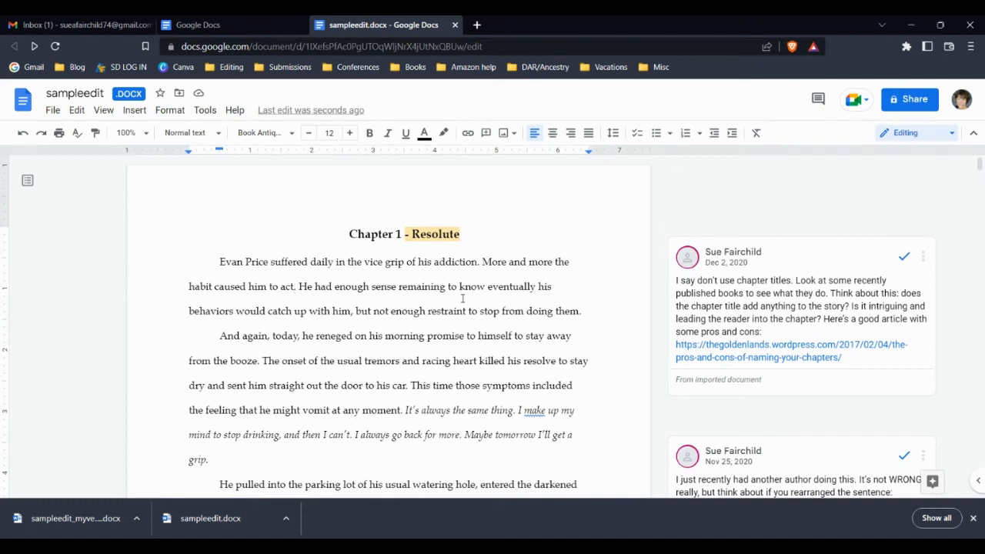
{"action": "left_click", "coordinate": [973, 518]}
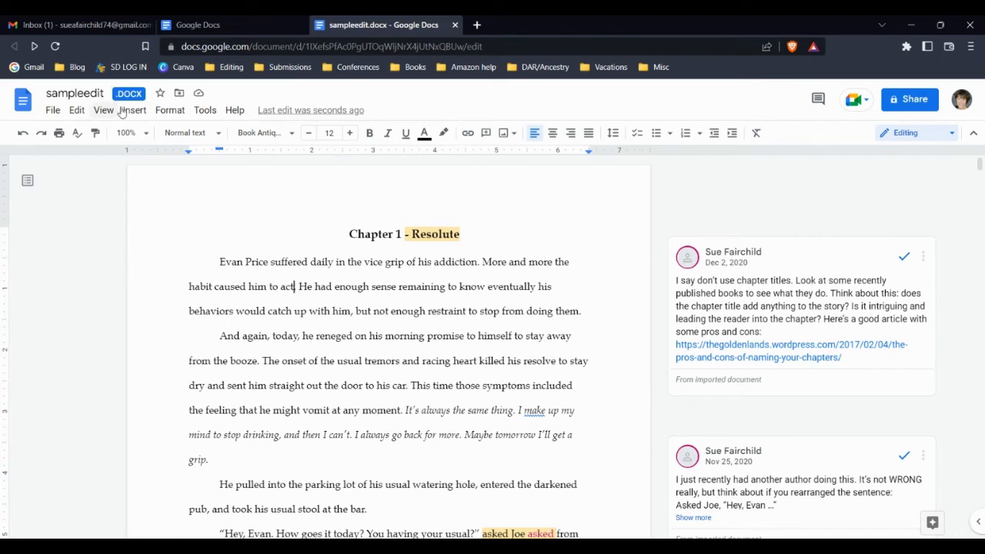
{"action": "left_click", "coordinate": [52, 111]}
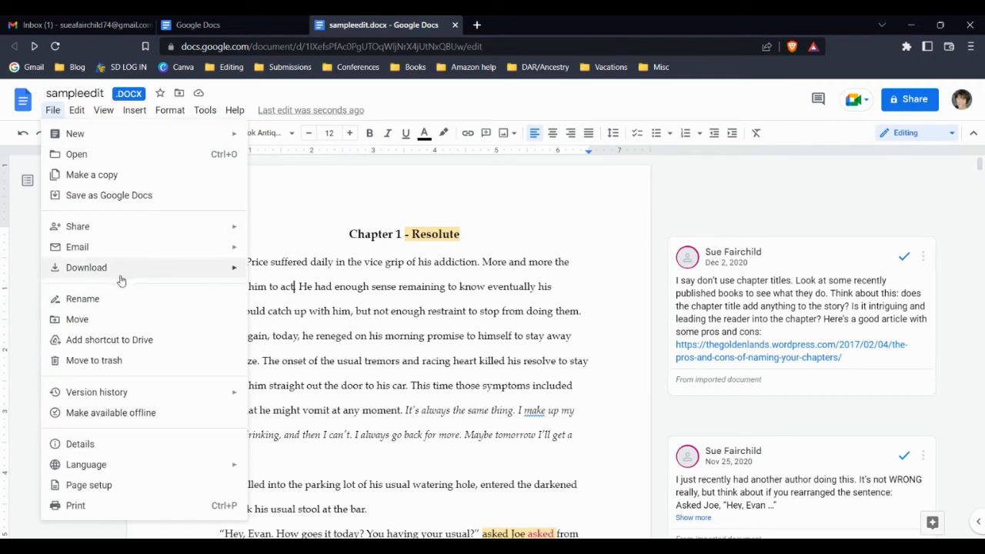
{"action": "mouse_move", "coordinate": [223, 276]}
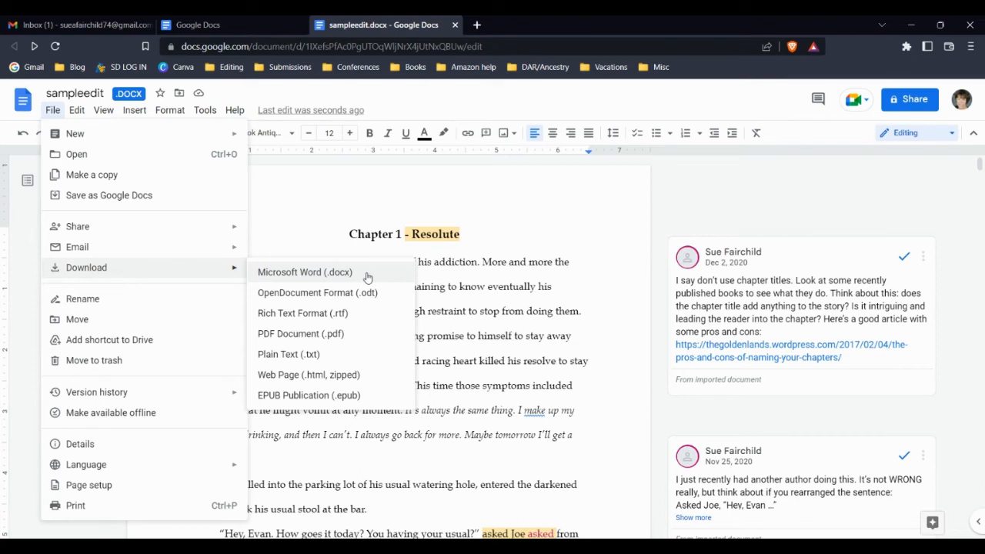
{"action": "left_click", "coordinate": [920, 400]}
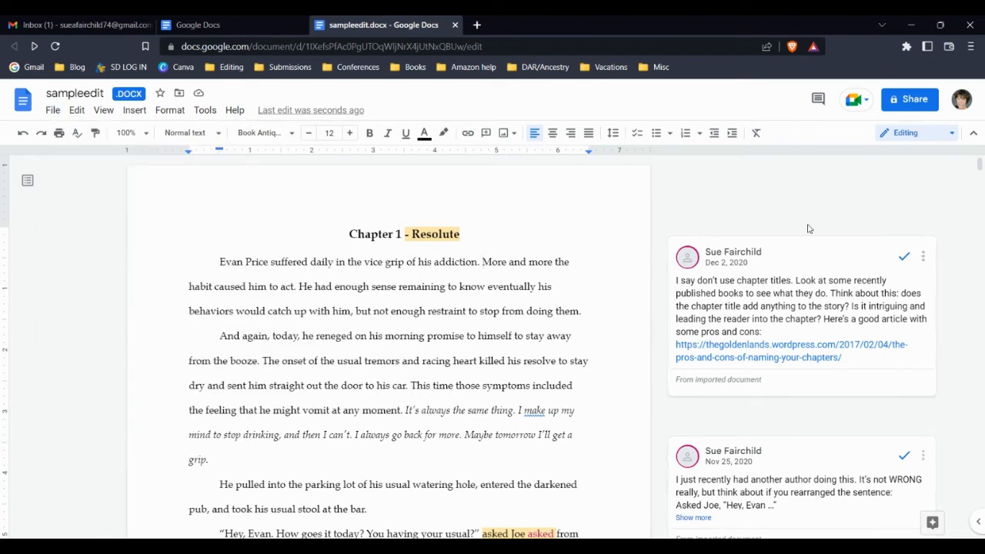